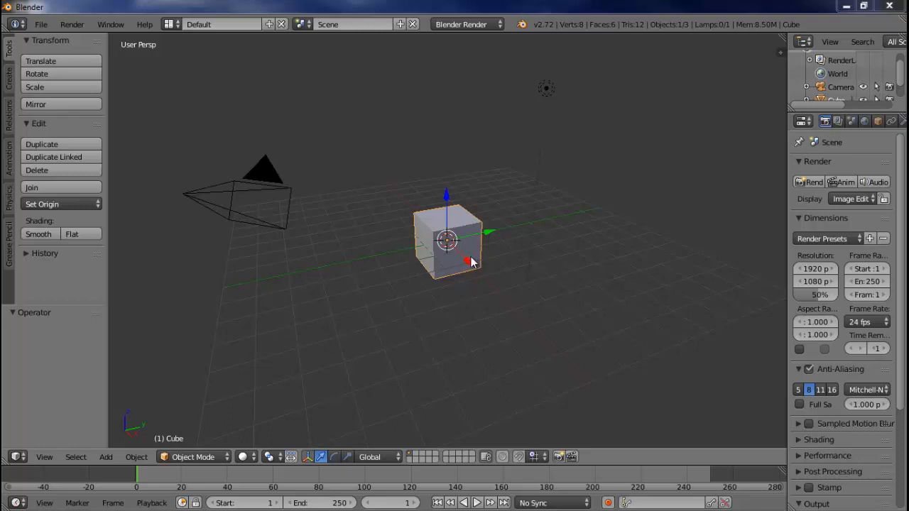
- Try moving the cube about -2.92 units along the Y axis and undo the move
click(468, 263)
drag(469, 265, 416, 251)
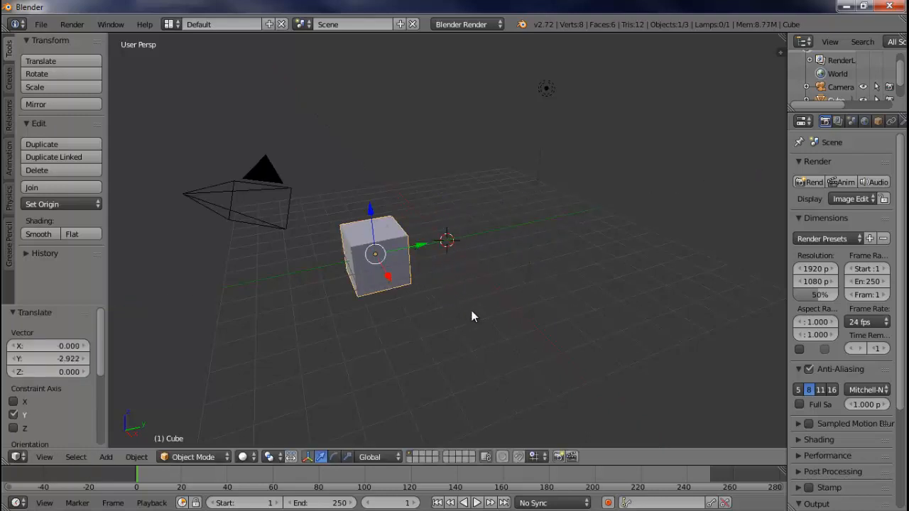
key(alt+g)
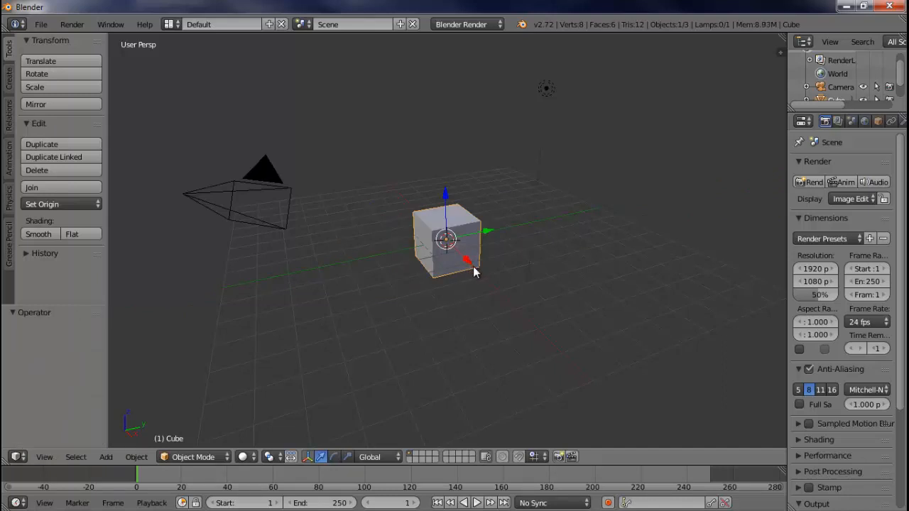
- Try moving the cube freely by about X -0.92, Y -0.16, Z 1.56 and undo the move
key(g)
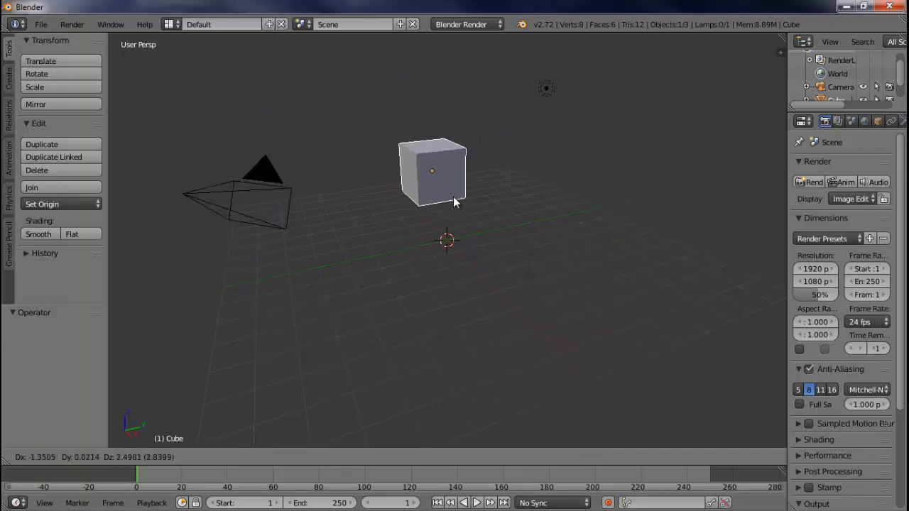
click(453, 216)
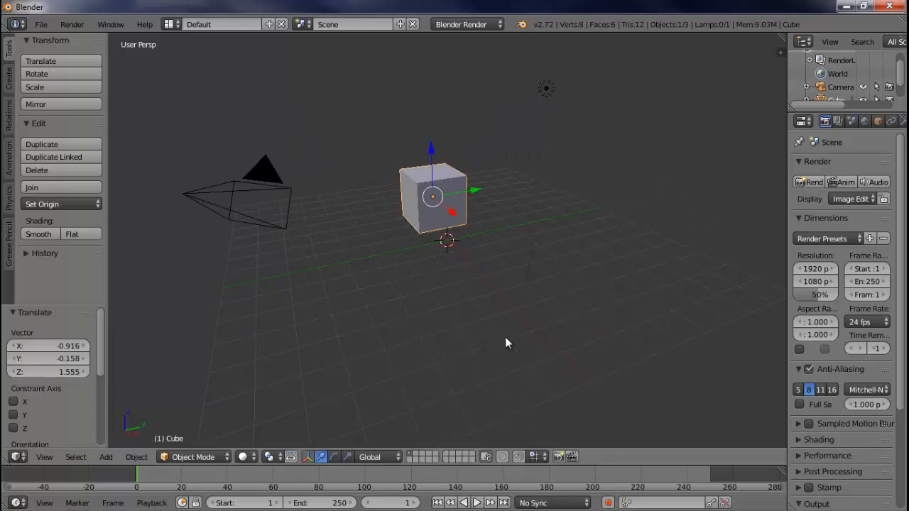
key(ctrl+z)
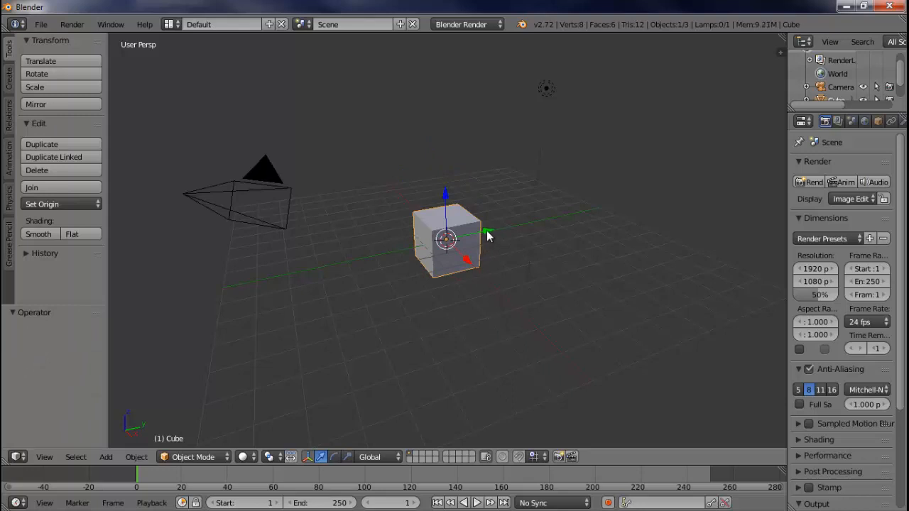
- Try moving the cube in whole-unit snapped increments by X -1, Y -8, Z -5 and undo the move
key(g)
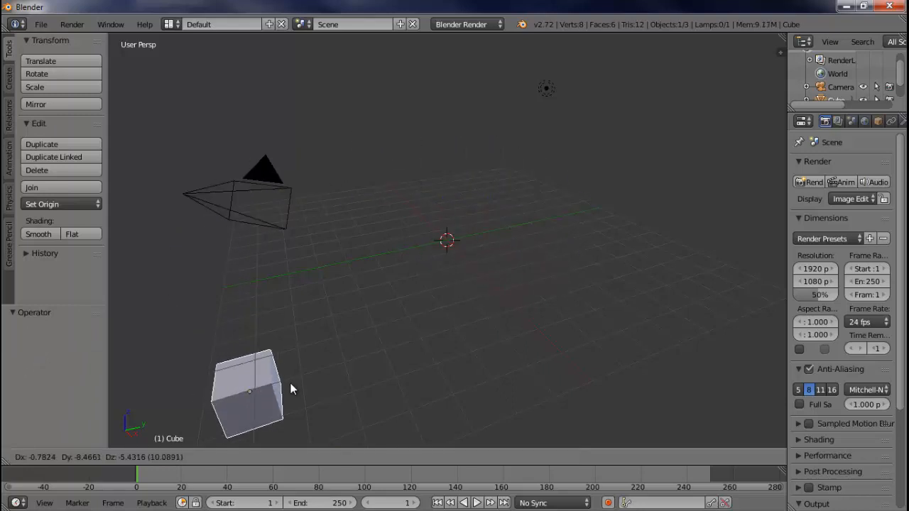
key(ctrl)
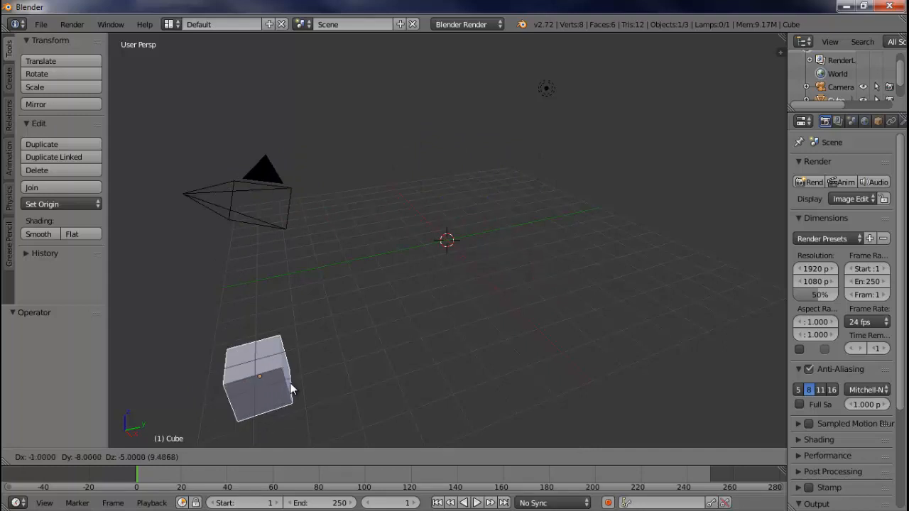
click(291, 389)
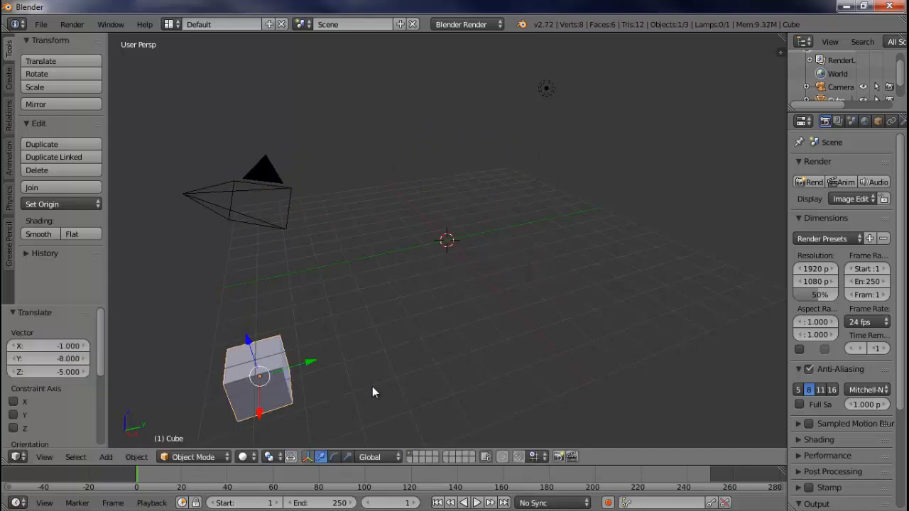
key(ctrl+z)
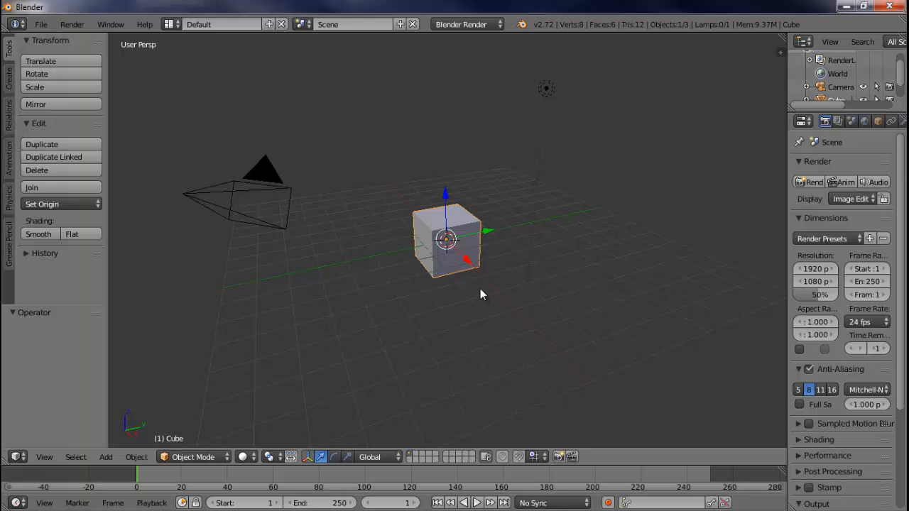
- Try moving the cube freely without snapping by about X -0.21, Y 0.04, Z 0.41 and undo the move
key(g)
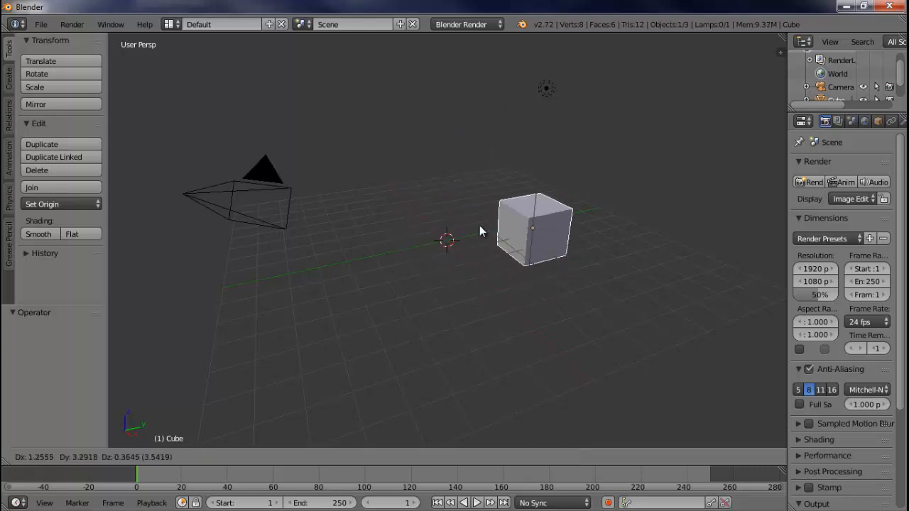
click(479, 282)
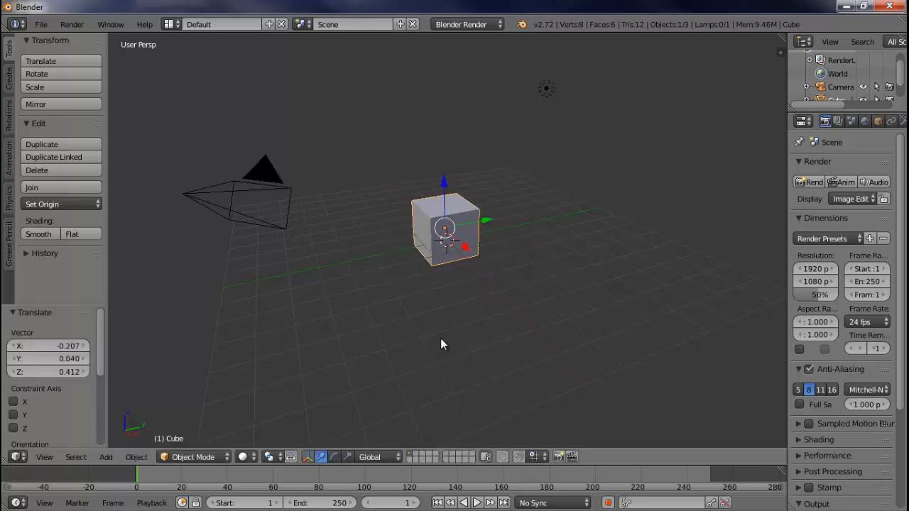
key(ctrl+z)
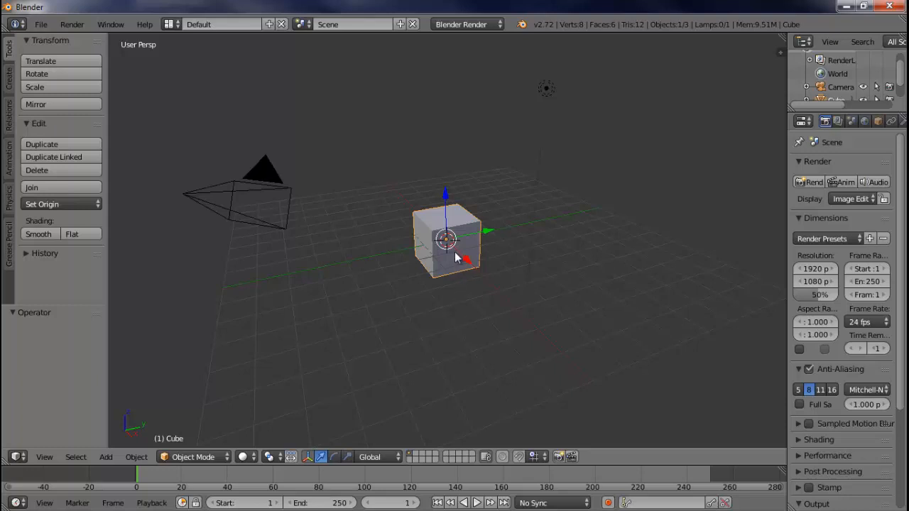
- Move the cube up about 3.07 units, constrained to the global Z axis
key(g)
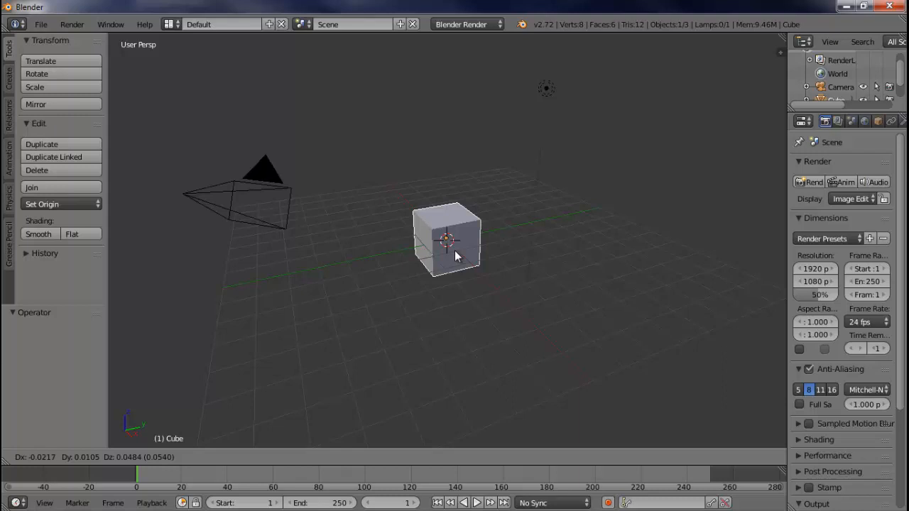
key(z)
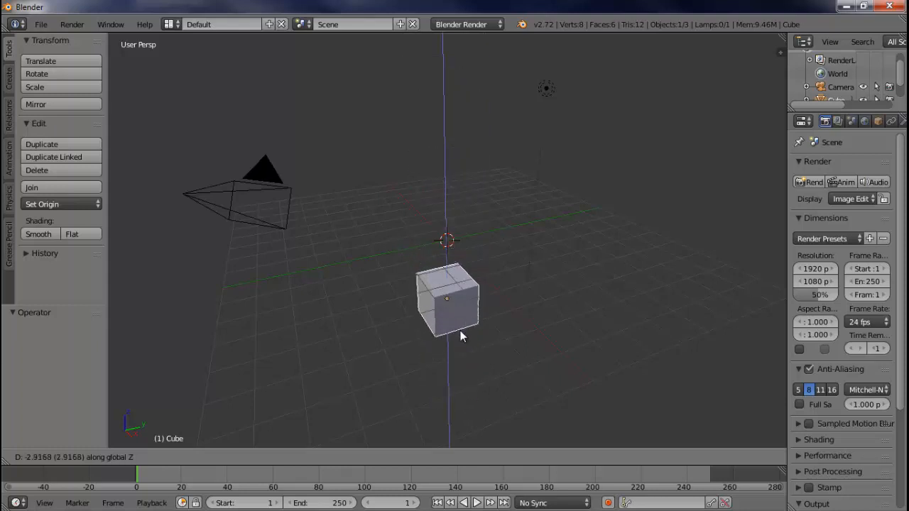
click(452, 177)
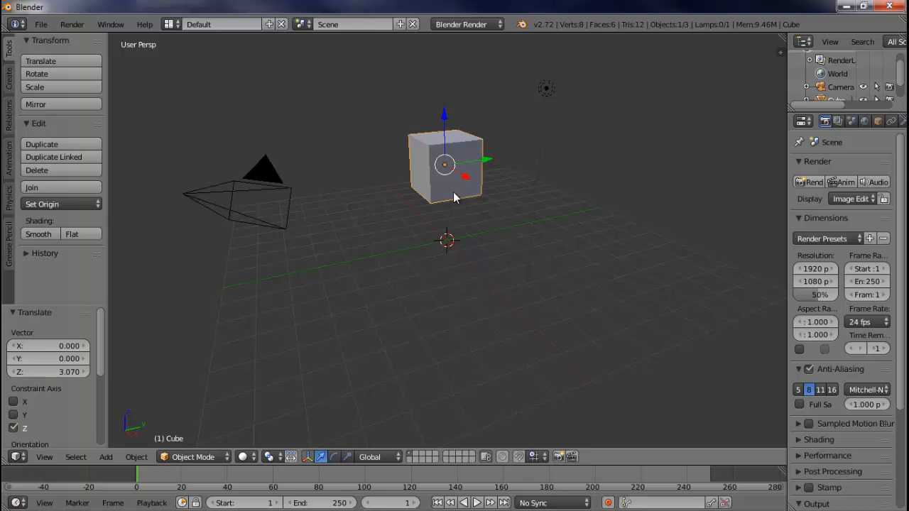
- Try moving the cube about -5.99 units along the global X axis and undo this and the previous Z move
key(g)
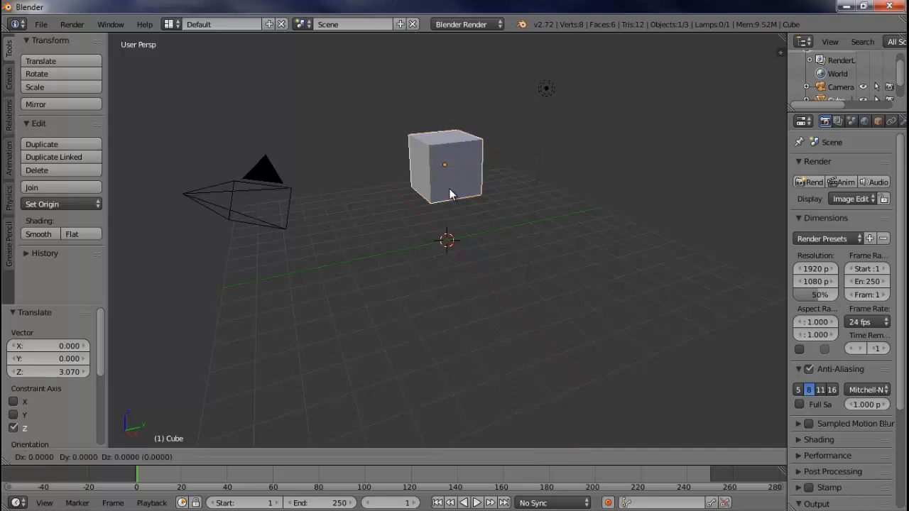
key(z)
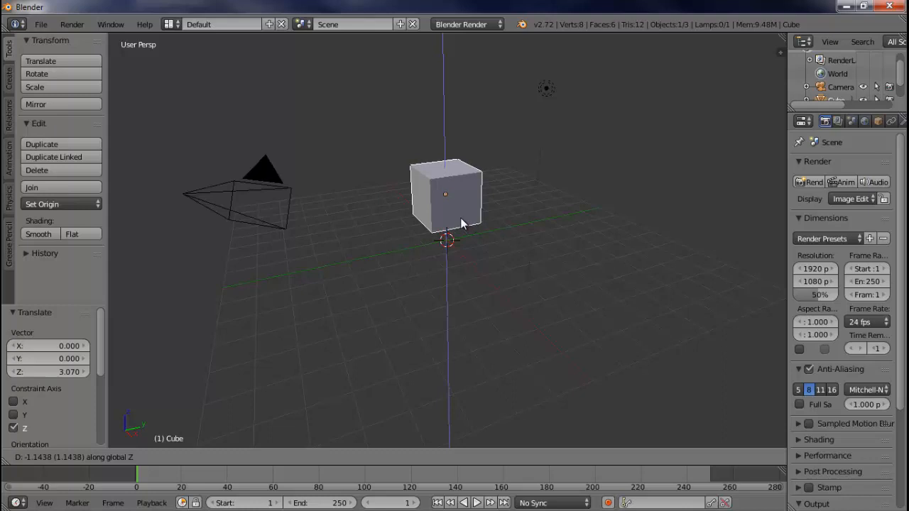
key(x)
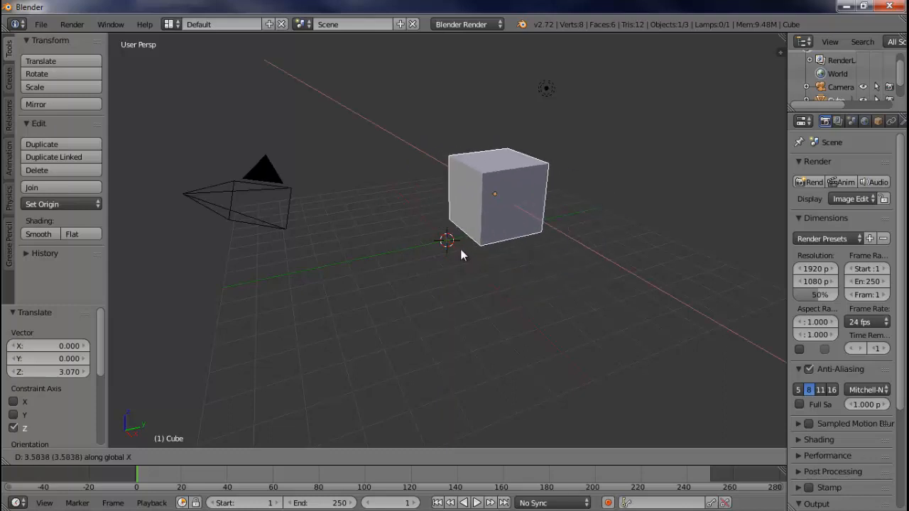
click(385, 192)
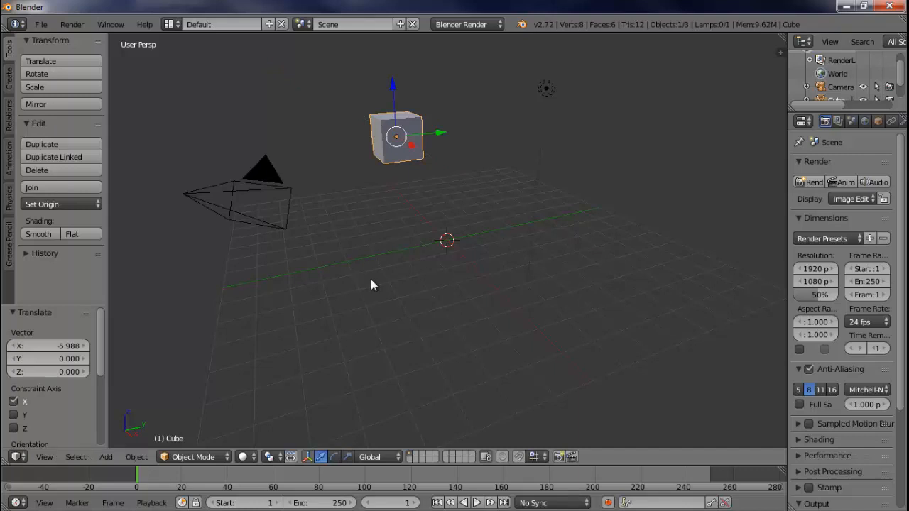
key(ctrl+z)
key(ctrl+z)
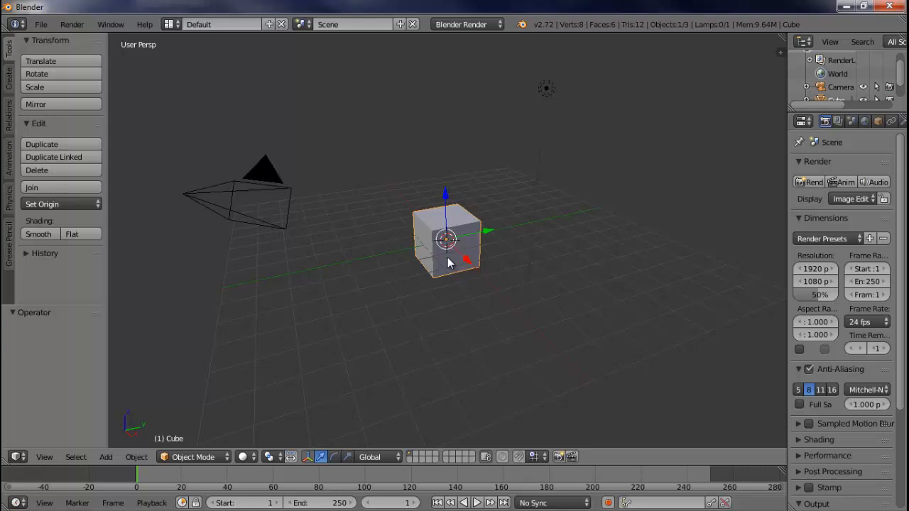
- Try moving the cube about -0.15 units along Z and freely by about X 0.63, Y 0.90, Z -0.43, undoing each move
key(g)
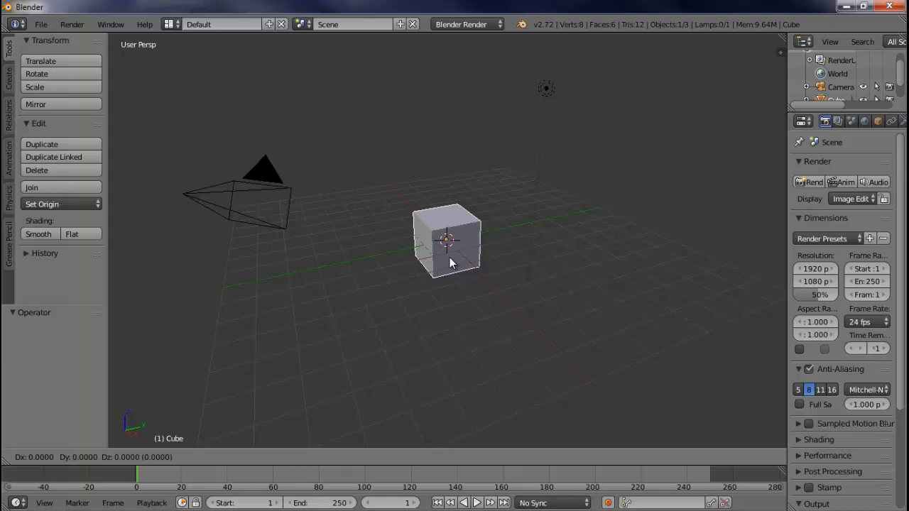
key(z)
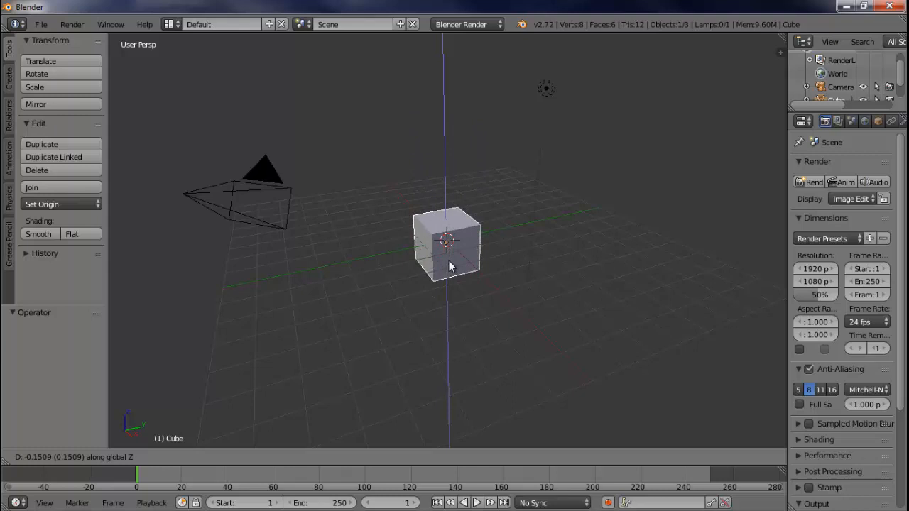
click(448, 261)
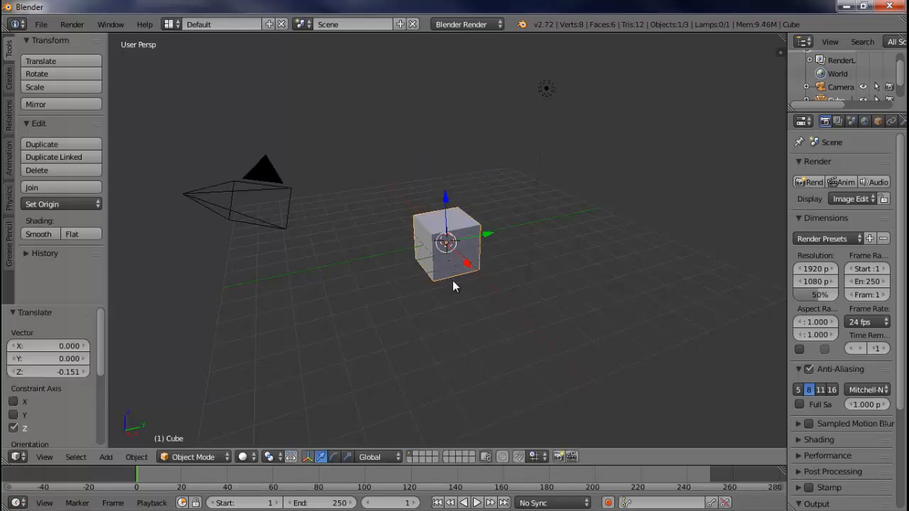
key(ctrl+z)
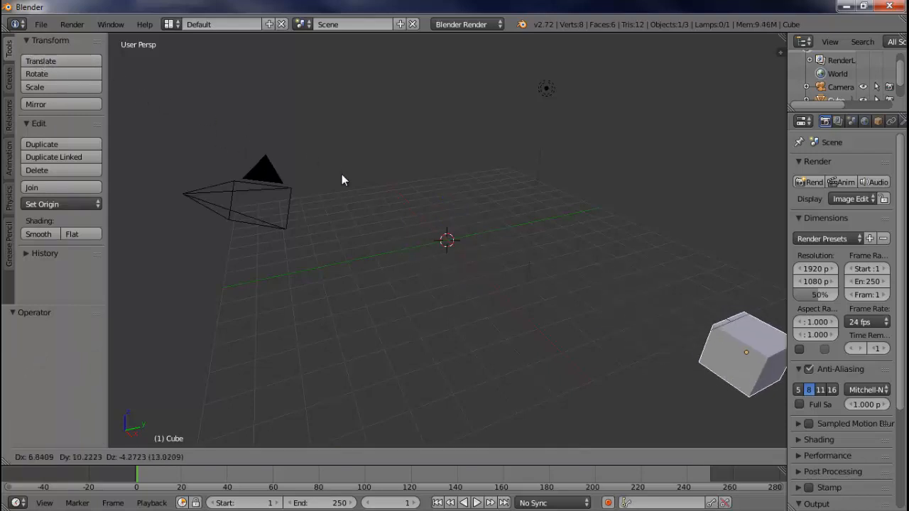
click(68, 69)
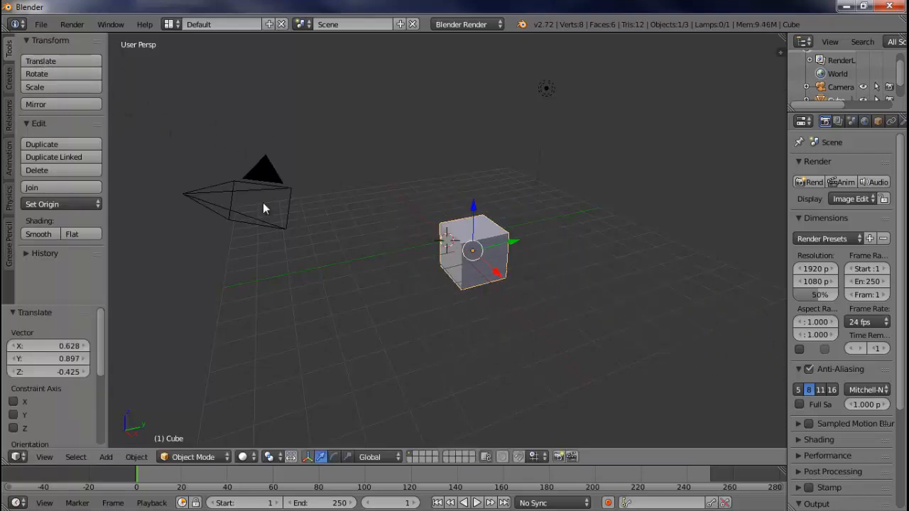
key(ctrl+z)
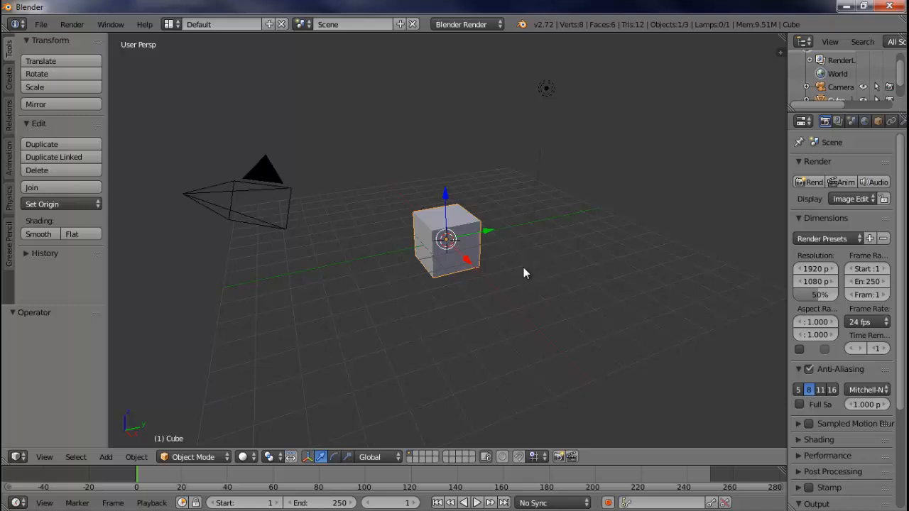
- Show the cube's numeric transform properties in the 3D view and set its X location to 0
key(n)
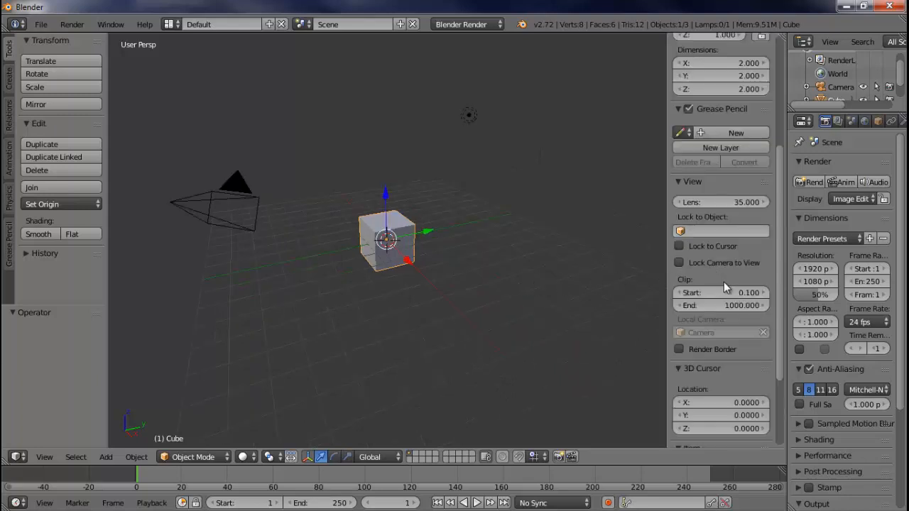
drag(779, 264, 785, 123)
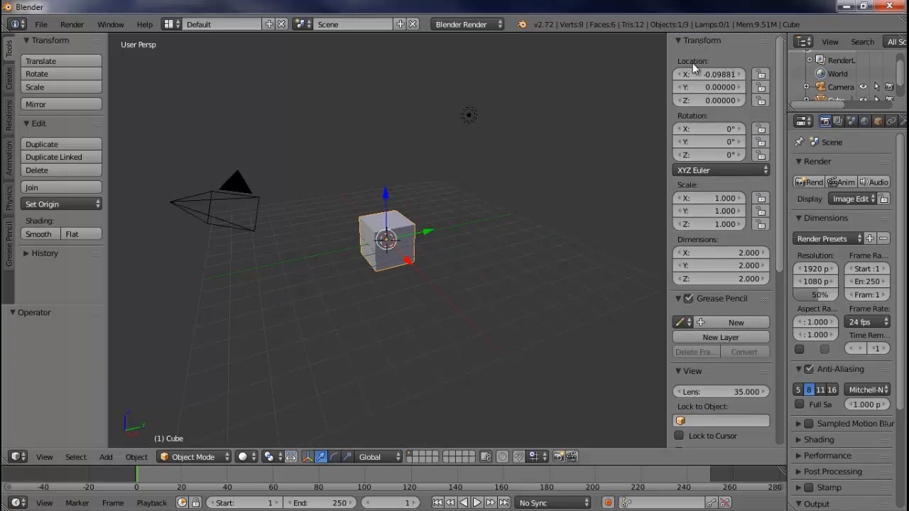
click(708, 74)
text(0)
key(Return)
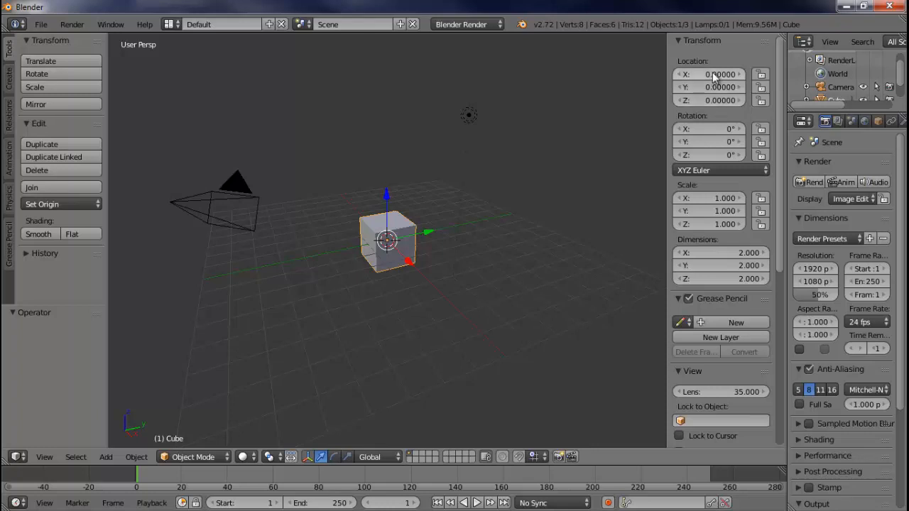
- Set the cube's location to X 2, Y 2.25 and Z 2.5
click(711, 73)
text(2)
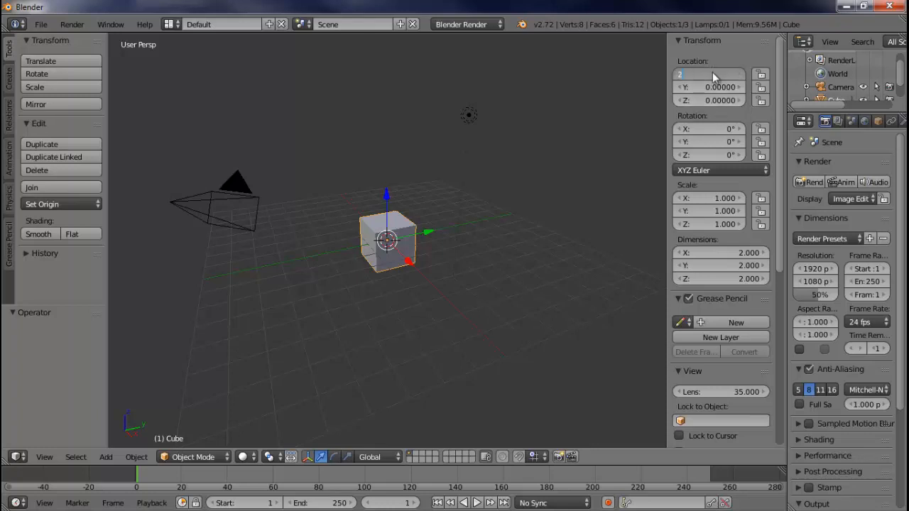
key(Return)
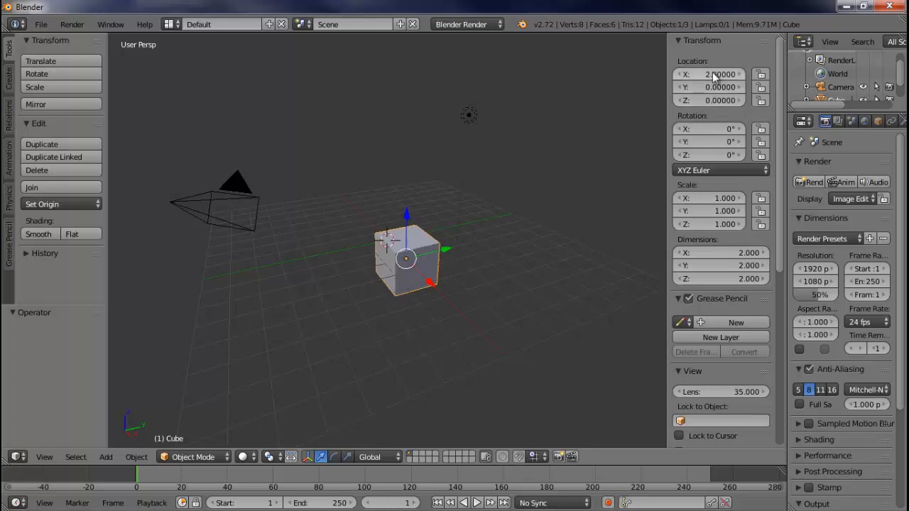
click(722, 86)
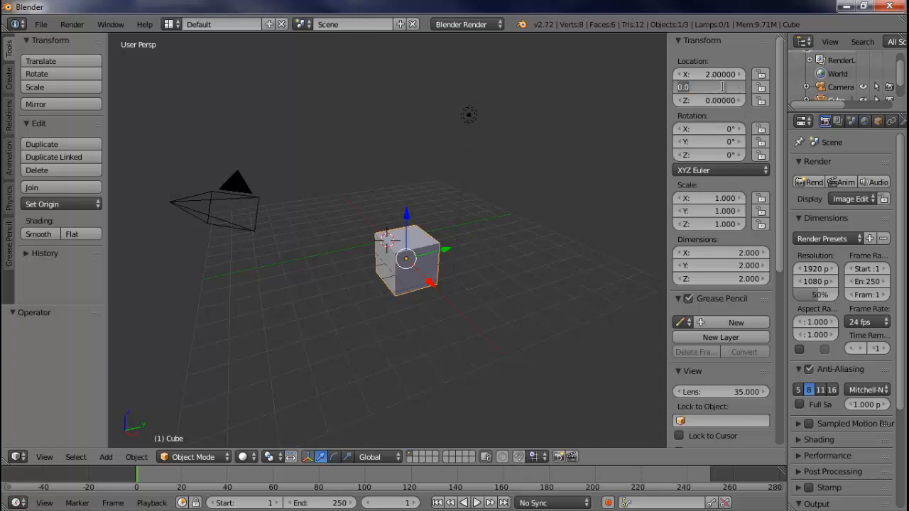
text(2.25)
key(Tab)
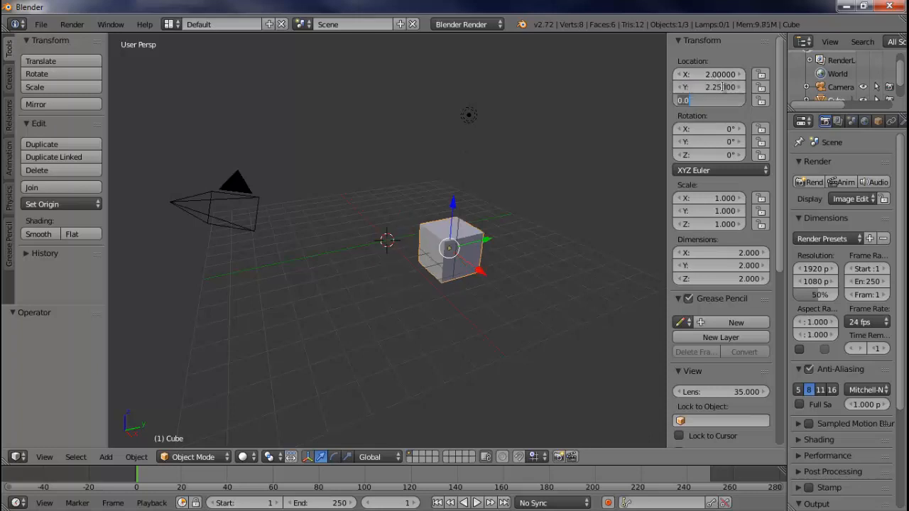
text(2.5)
key(Tab)
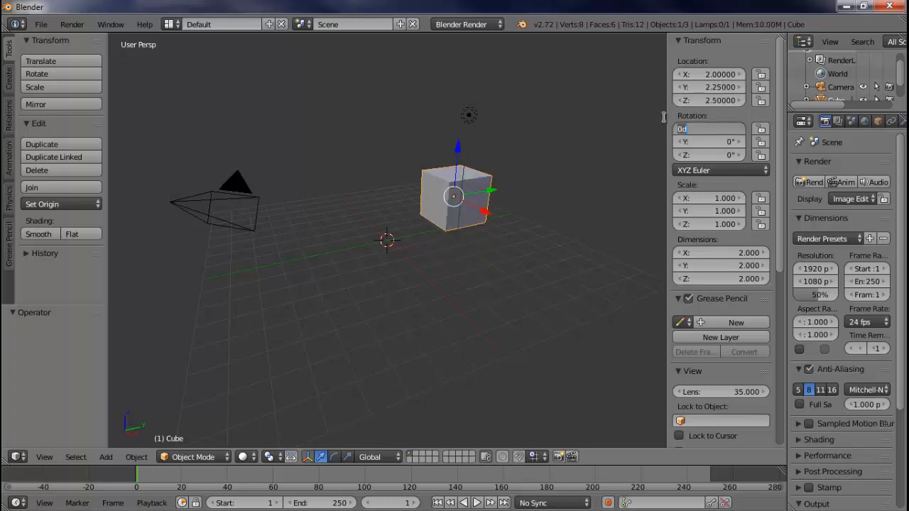
click(718, 113)
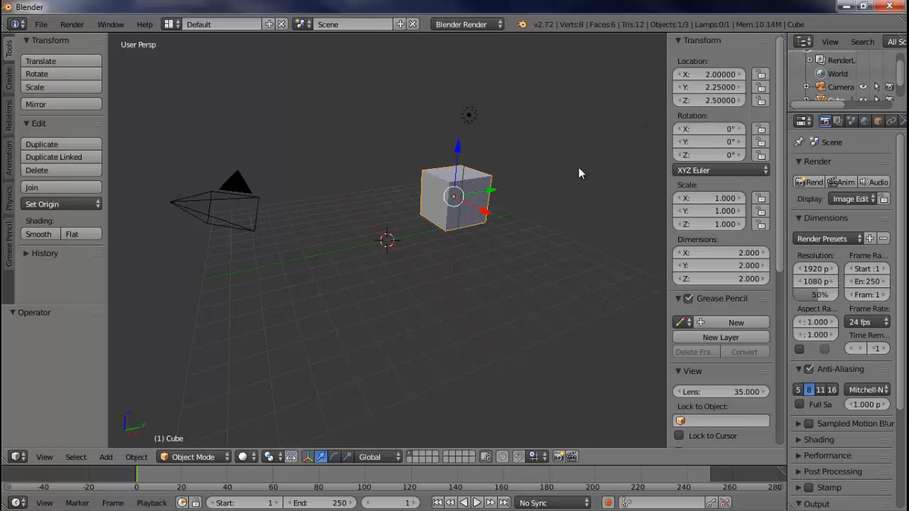
- Try nudging the cube's Y location up to 2.28 in small increments and back to 2.25
drag(740, 86, 743, 86)
click(739, 86)
click(678, 87)
click(679, 88)
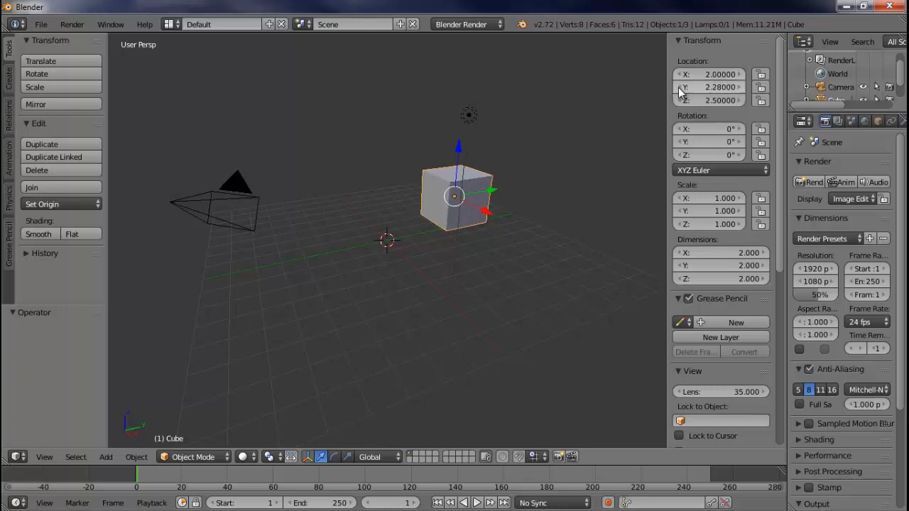
click(679, 87)
click(679, 88)
mouse_move(679, 88)
mouse_down()
mouse_move(420, 88)
mouse_move(676, 75)
mouse_move(800, 55)
mouse_move(681, 71)
mouse_up()
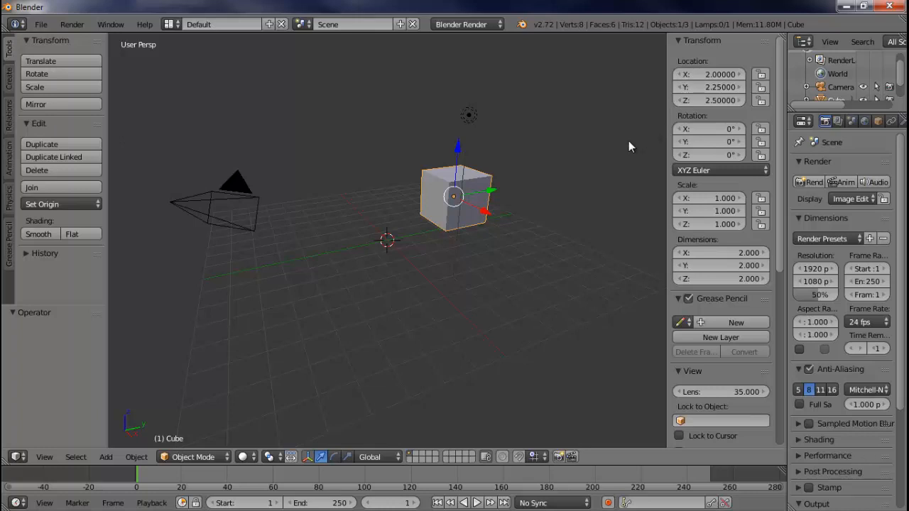
- Set the cube's location to X 0, Y 0 and Z 0
click(721, 73)
text(0)
key(Tab)
text(0)
key(Tab)
text(0)
key(Tab)
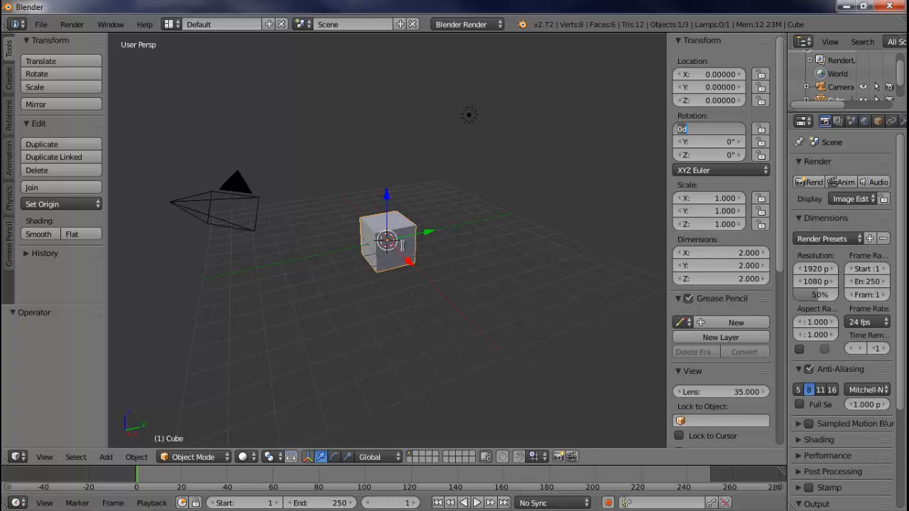
key(Return)
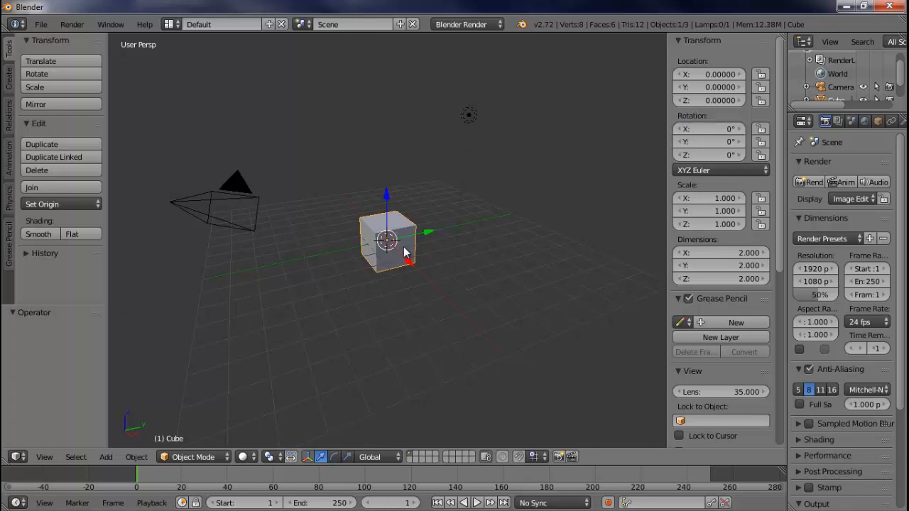
- Try moving the cube about -0.62 units along the global X axis and clear its location back to the origin
key(g)
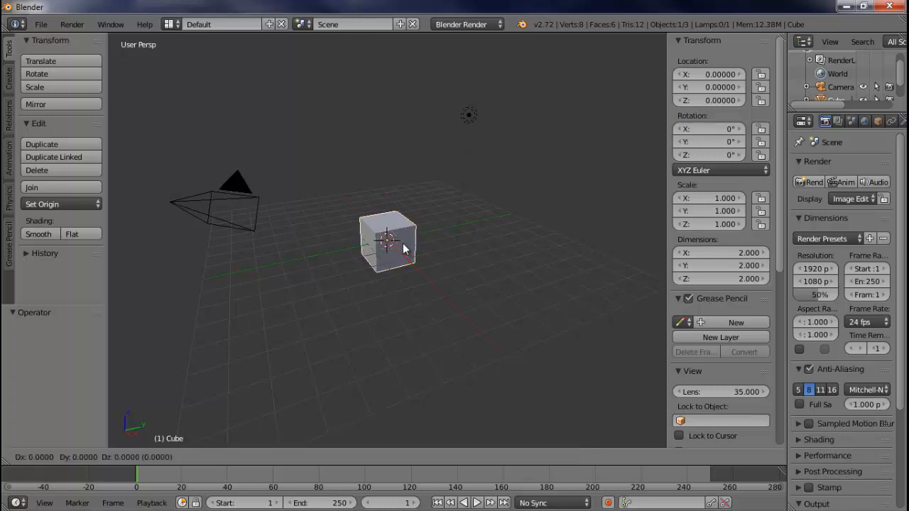
key(x)
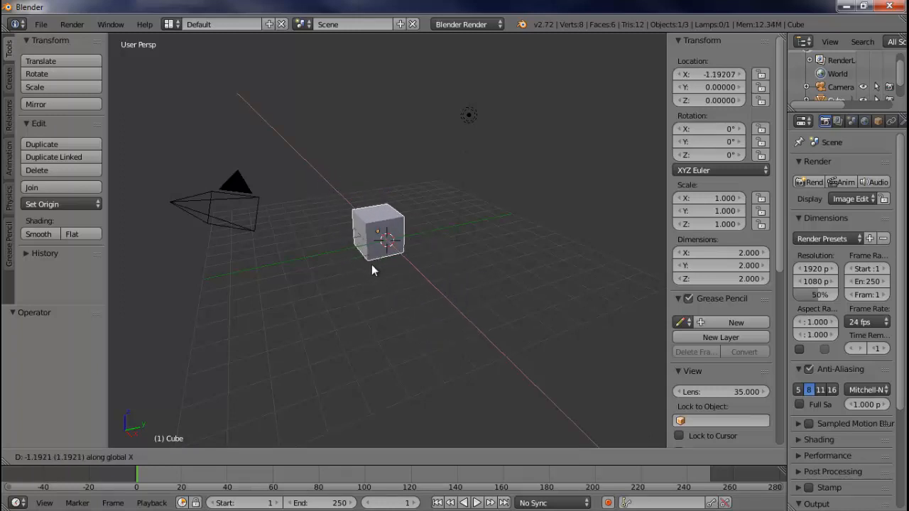
click(372, 265)
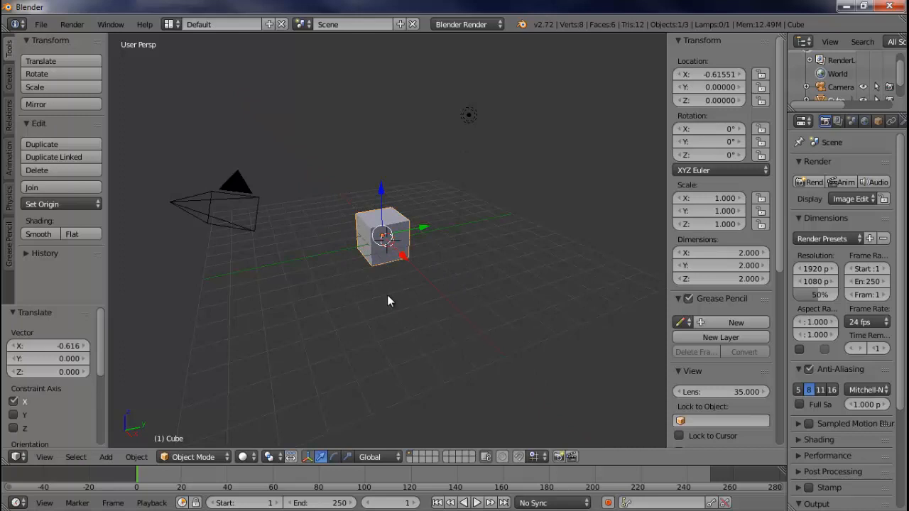
key(alt+g)
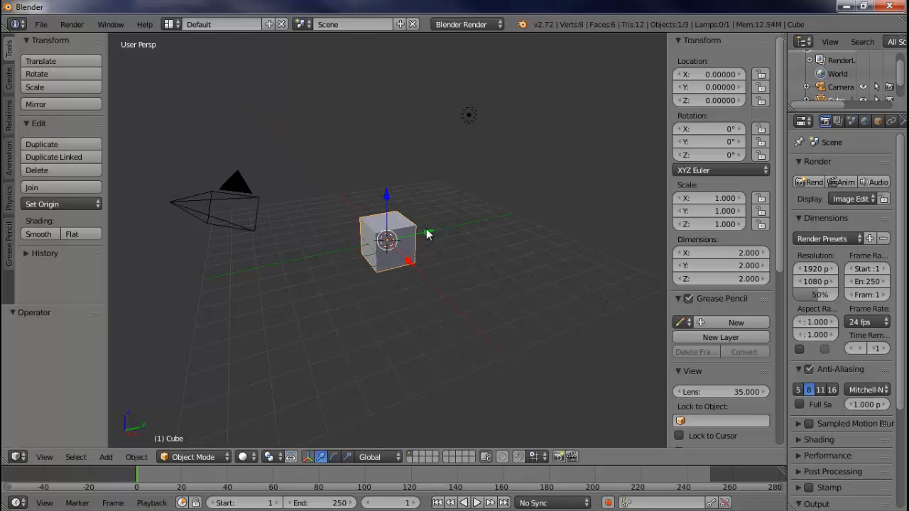
- Move the cube along the global Y axis by about 0.69 units freely and by -2 units with increment snapping
key(g)
key(y)
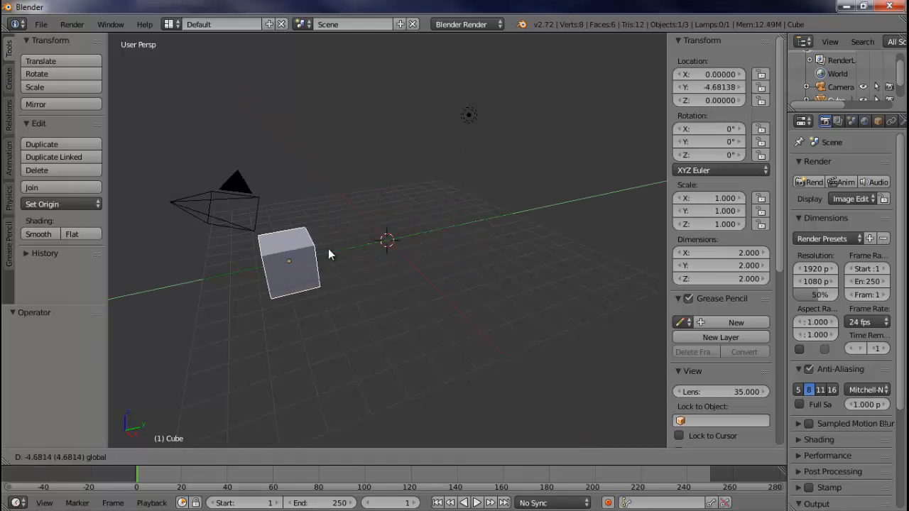
click(440, 227)
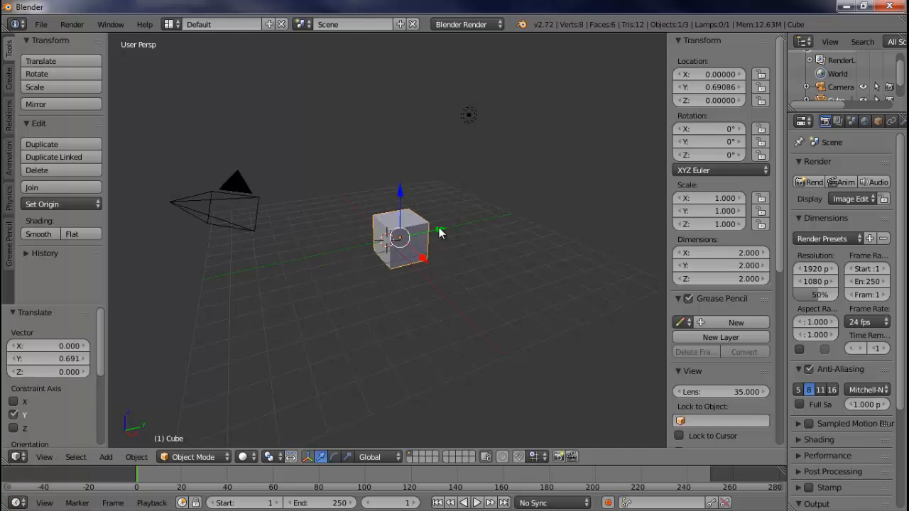
key(g)
key(y)
key(1)
ctrl+drag(454, 227, 434, 235)
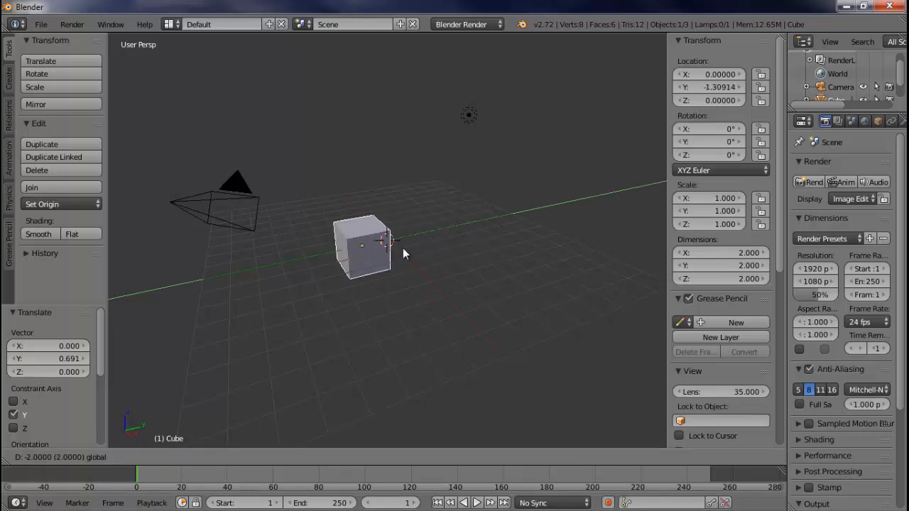
click(402, 245)
- Try moving the cube in the XZ plane with Y excluded, undo it, and move the cube about 0.29 units along global Y
key(g)
key(shift+y)
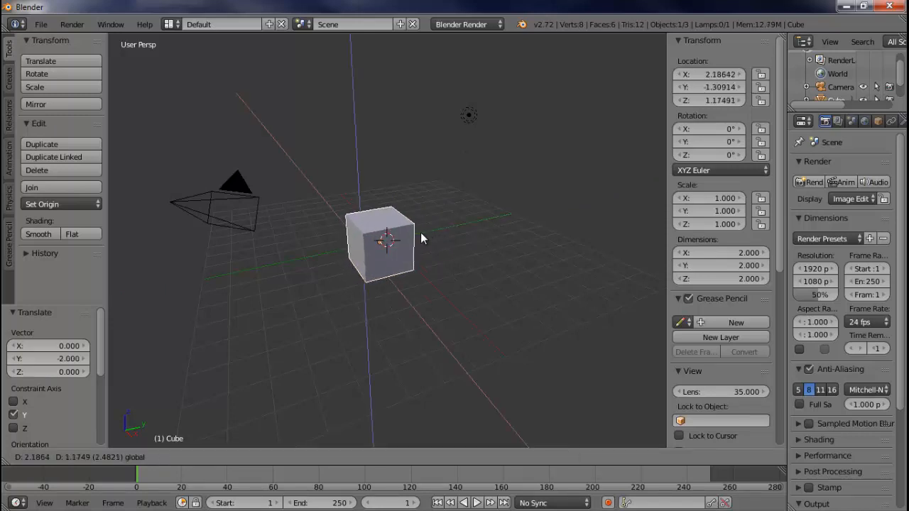
click(416, 242)
key(ctrl+z)
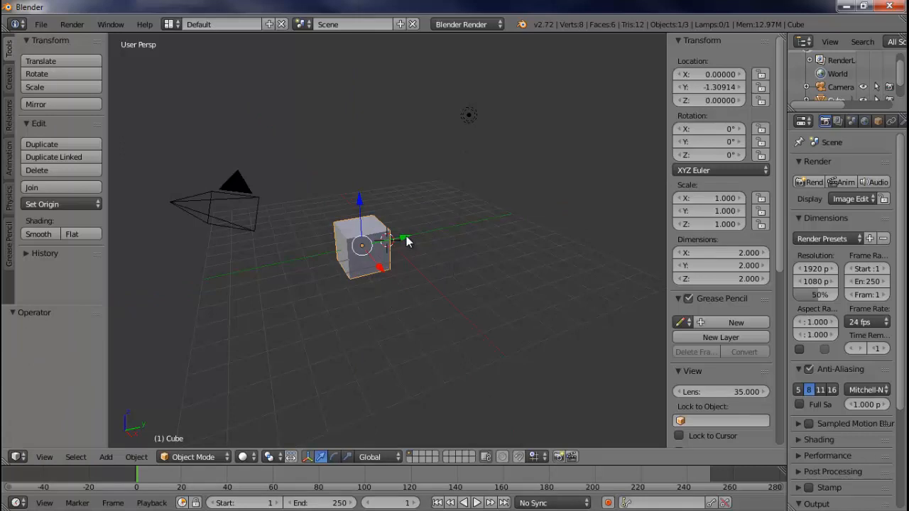
key(g)
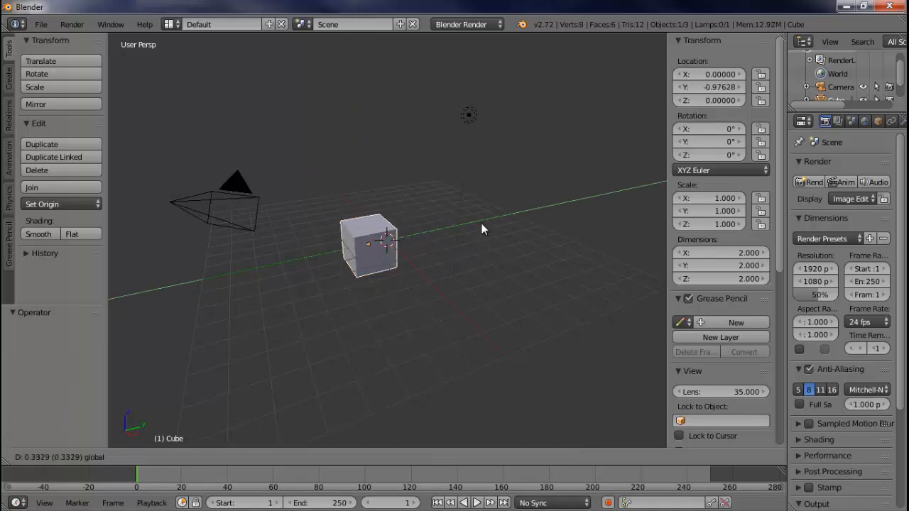
click(468, 246)
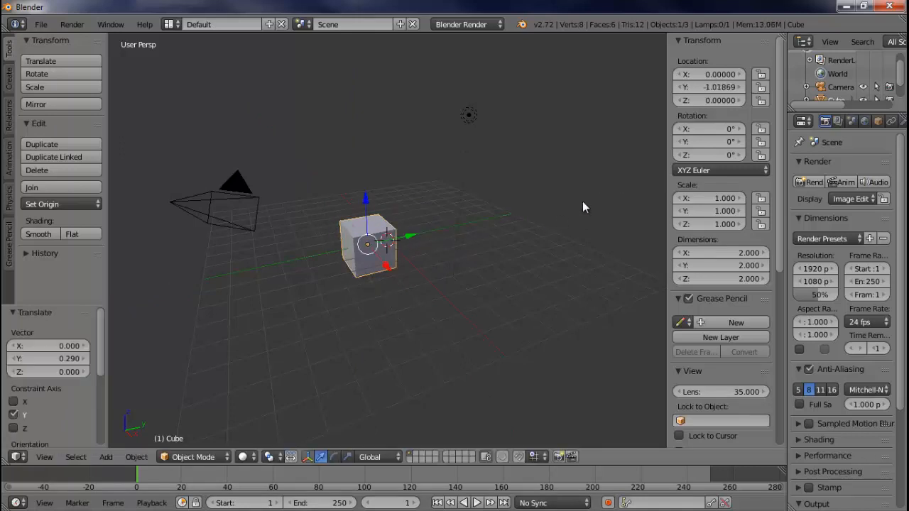
- Set the cube's location to X 2, Y 2 and Z 2
click(710, 74)
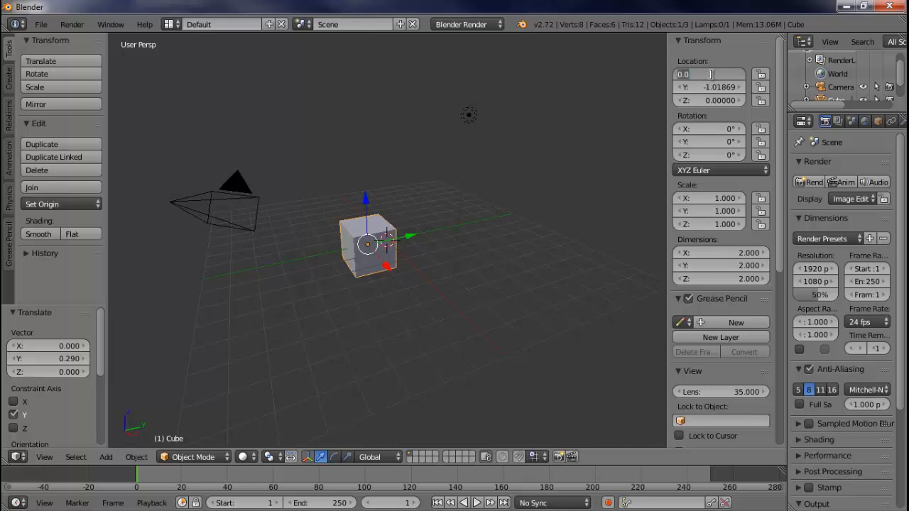
text(2)
key(Tab)
text(2)
key(Tab)
text(2)
key(Tab)
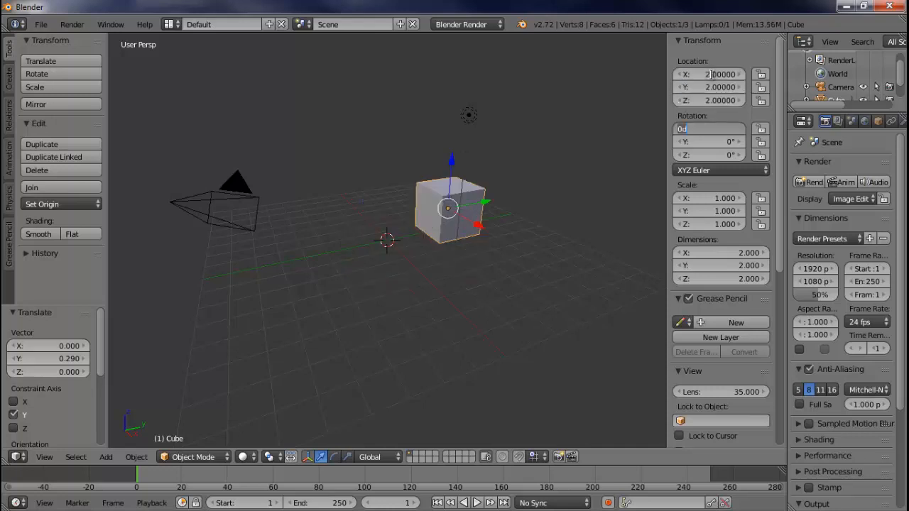
key(Return)
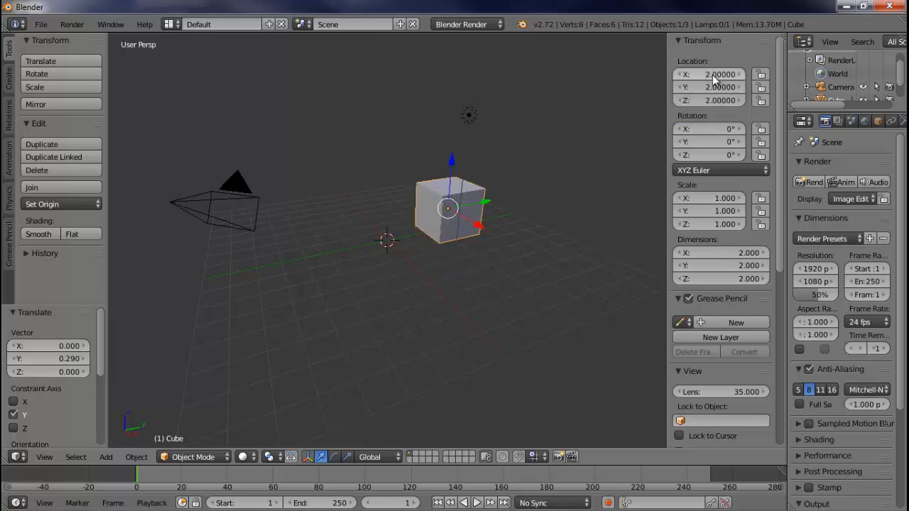
click(714, 74)
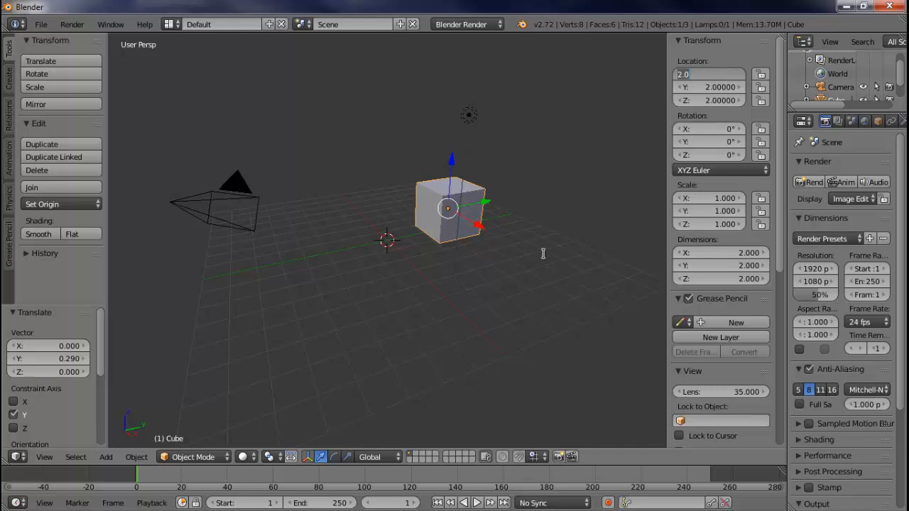
key(Return)
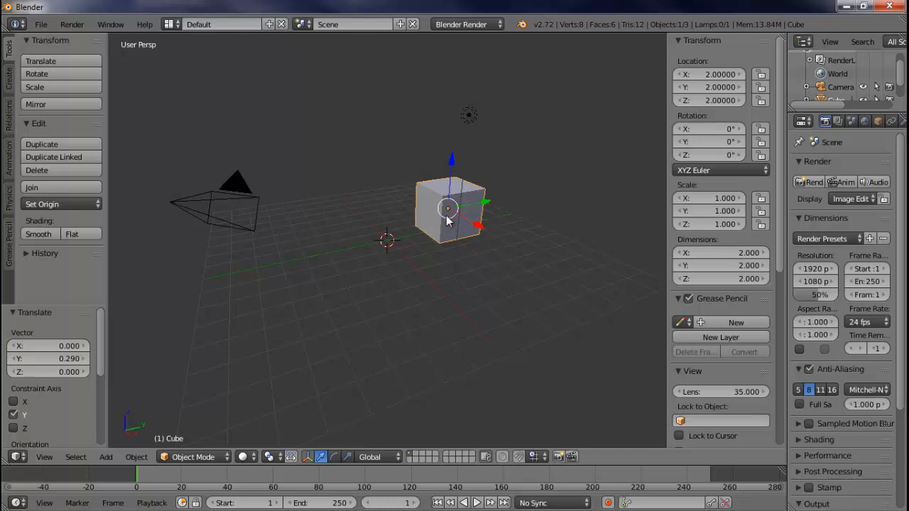
- Grab the cube, switch the constraint from global Z to global X, and move it about 0.34 units
key(g)
key(z)
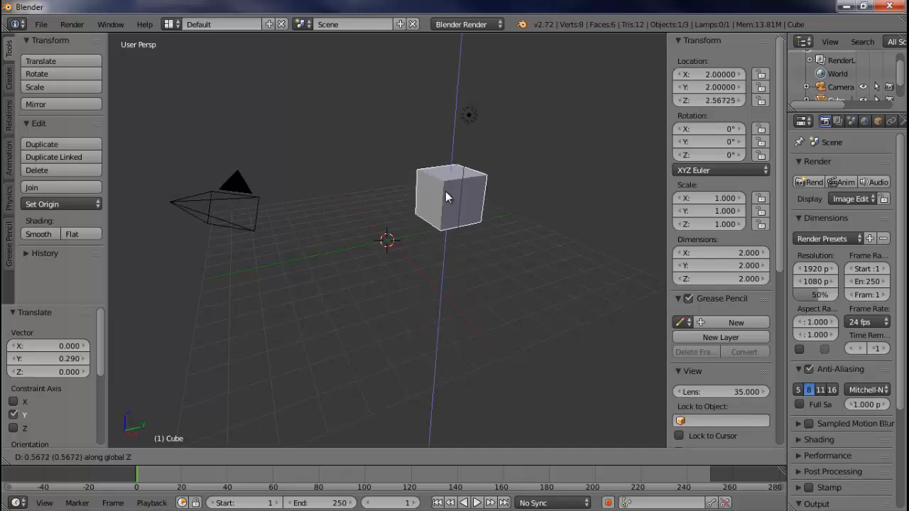
key(x)
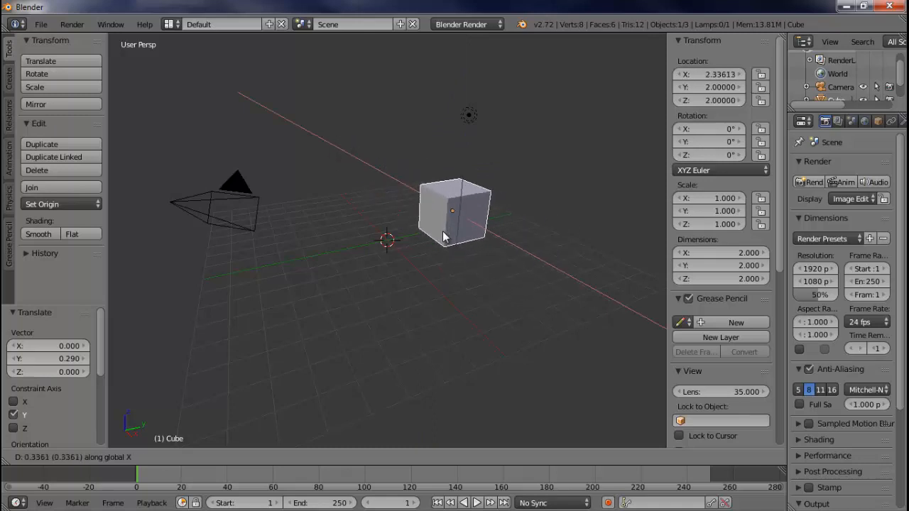
click(442, 231)
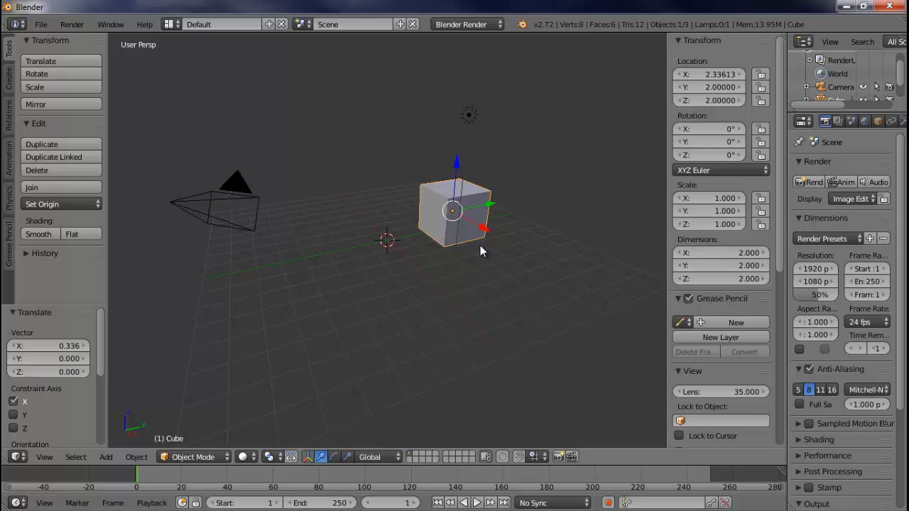
- Move the cube about 1.23 units along the global Z axis
key(g)
key(z)
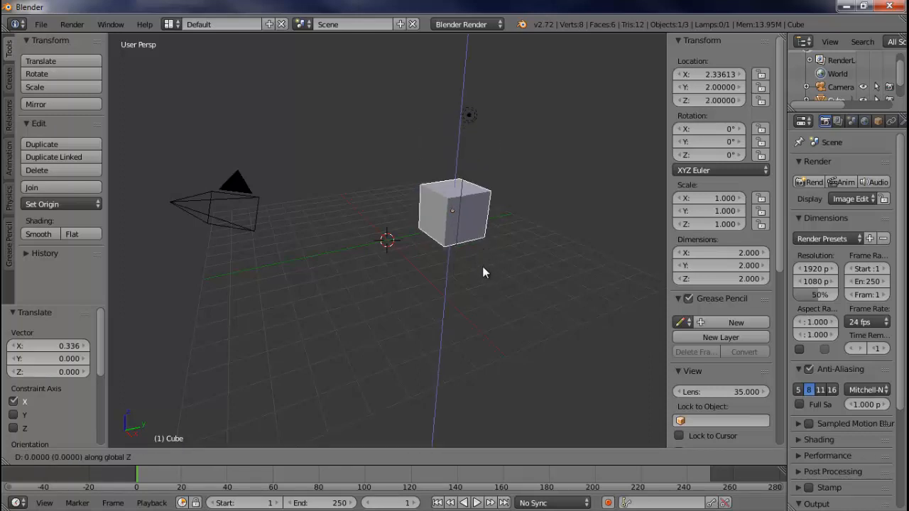
click(481, 217)
- Hide and show the 3D view's numeric transform properties several times, leaving them shown
key(n)
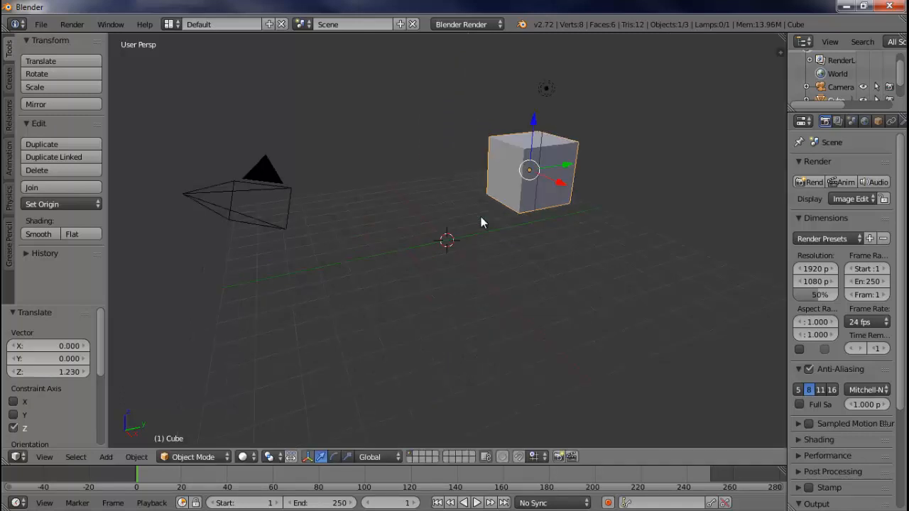
key(n)
key(n)
key(n)
key(n)
key(n)
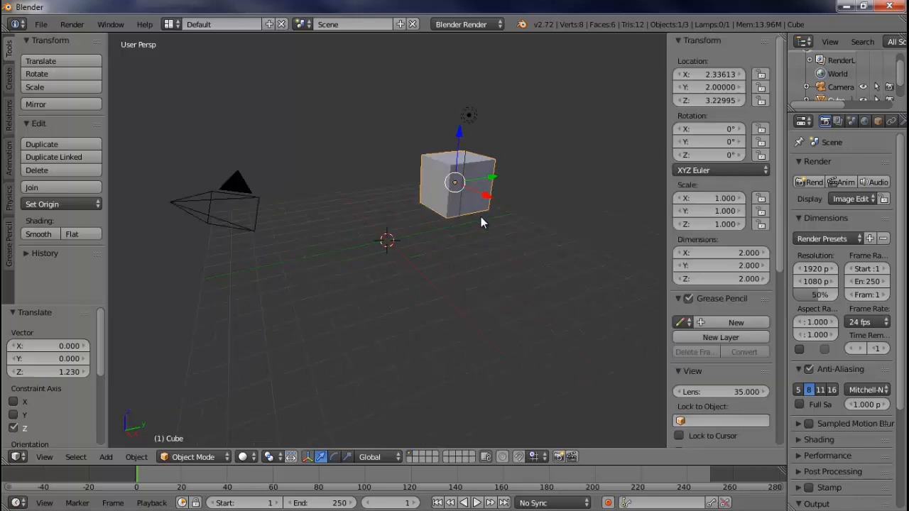